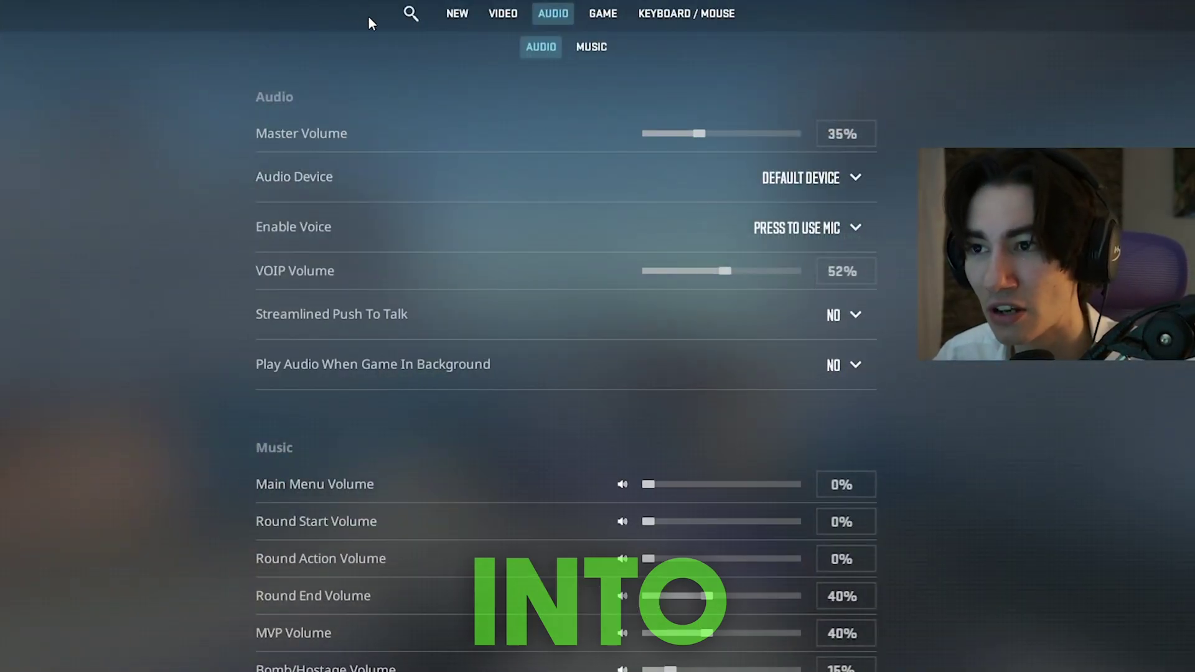
Search the game settings for 'console' and jump to the Toggle Console binding (^).
click(411, 13)
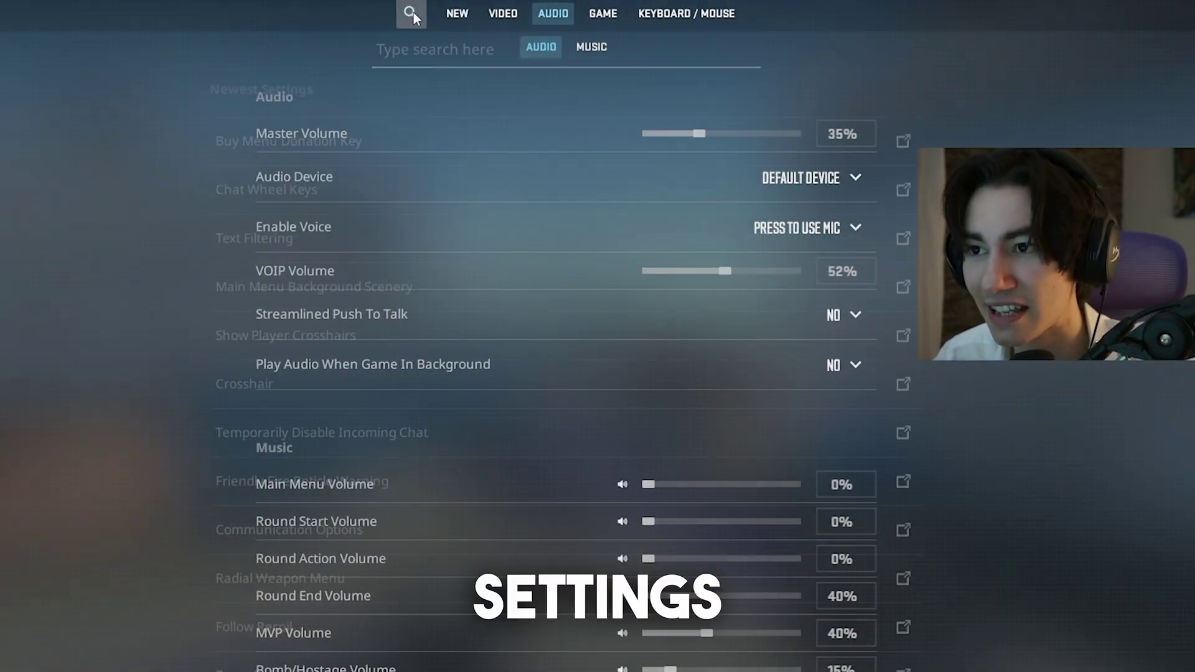
text(console)
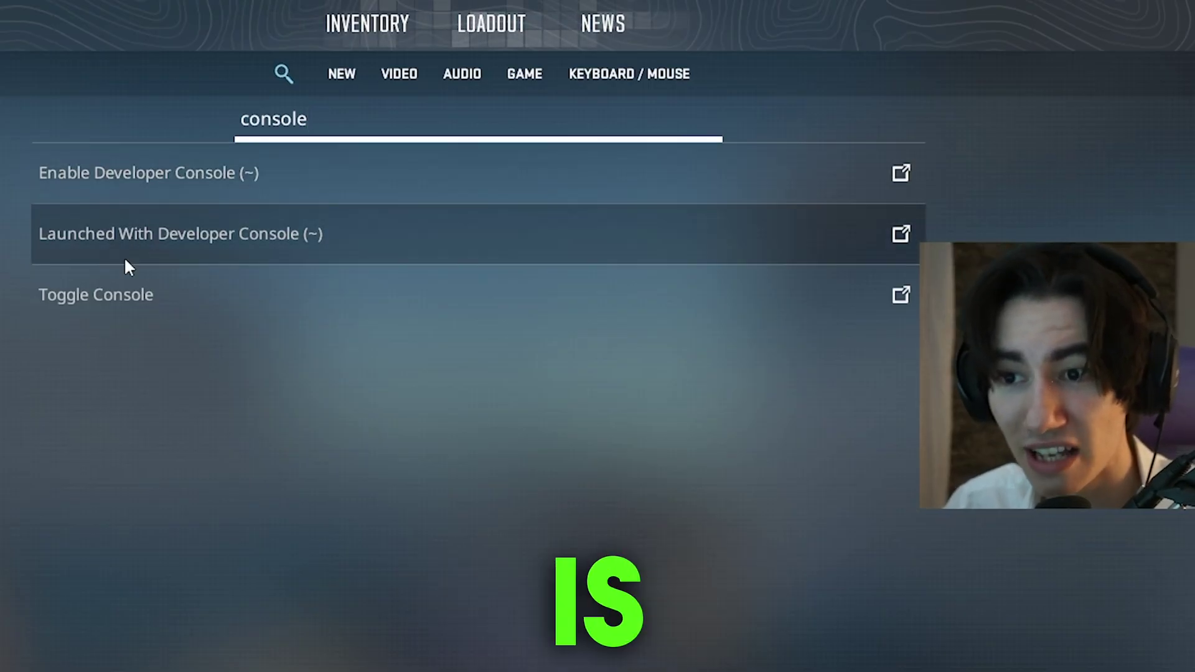
click(138, 314)
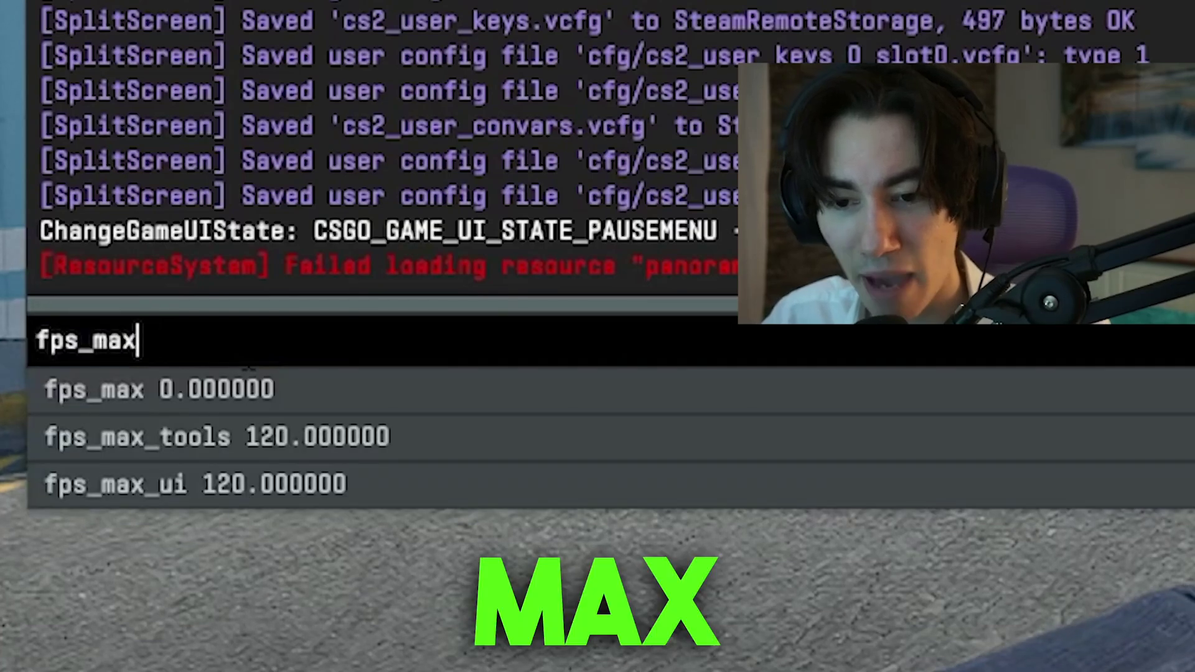
Replace fps_max 0.000000 with 360 in the developer console, then close the console.
click(235, 398)
drag(266, 341, 156, 341)
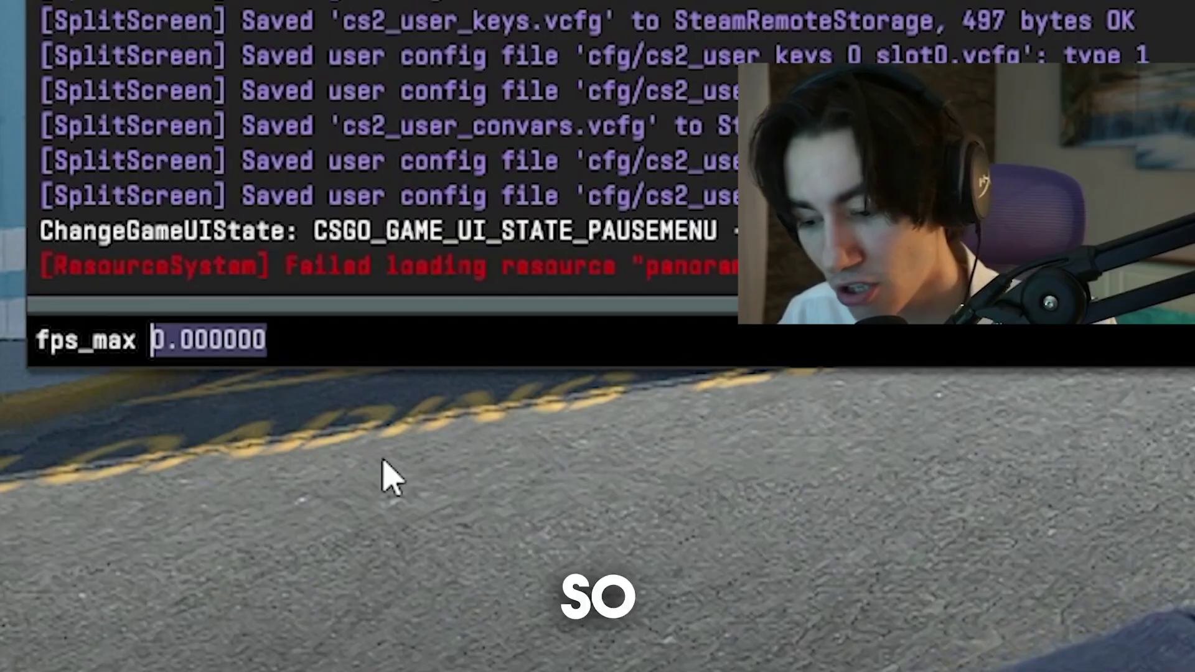
text(360)
key(Return)
key(grave)
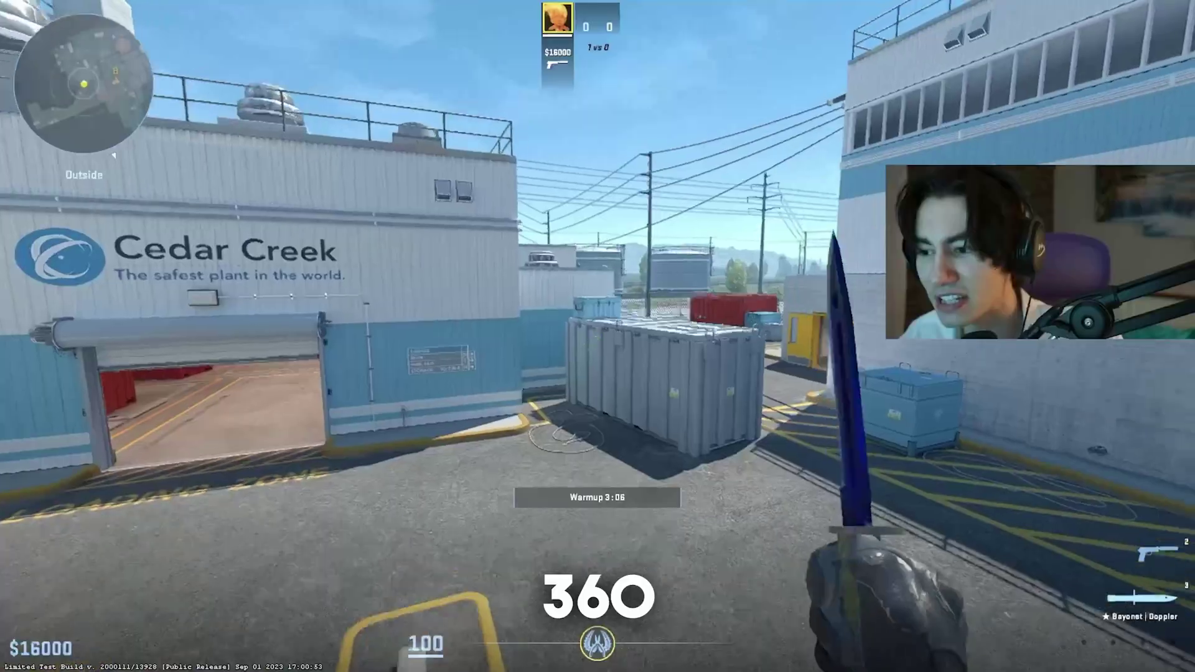
Walk around the map, switching between knife and pistol, to test the frame rate.
key(w)
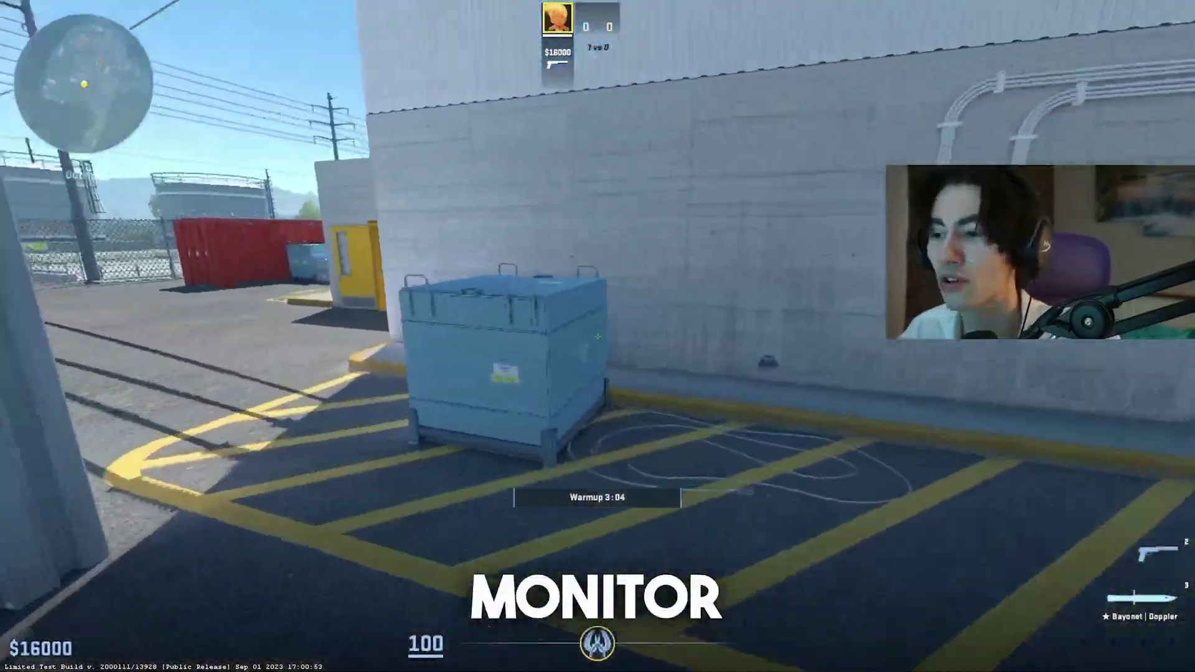
key(3)
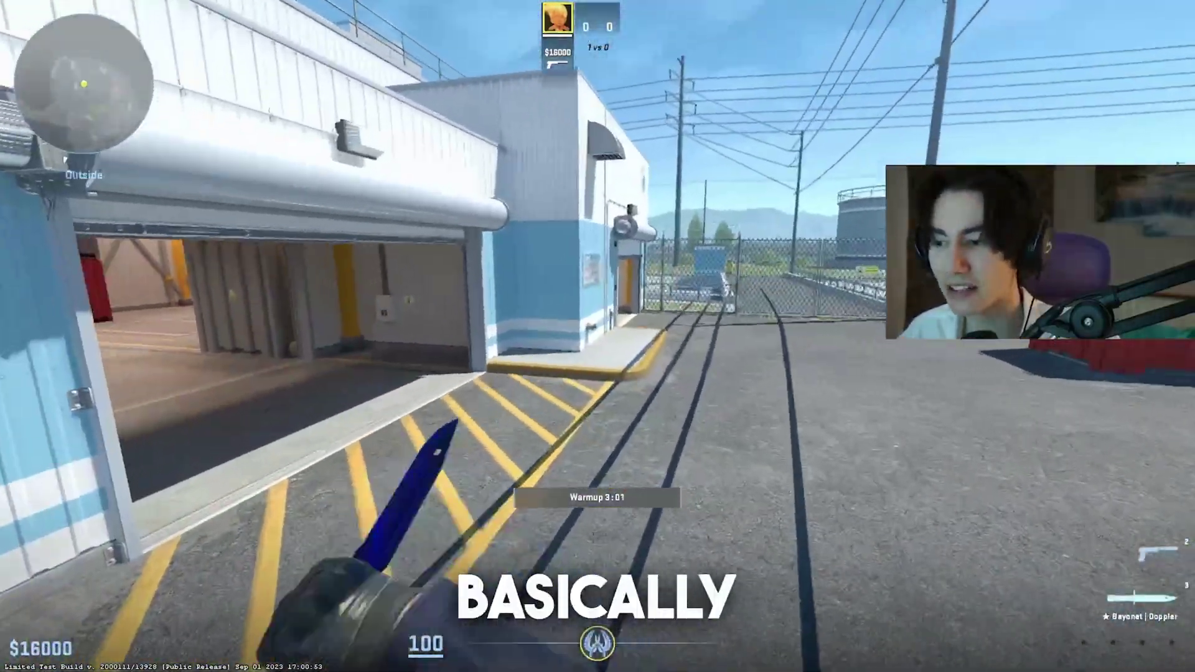
key(w)
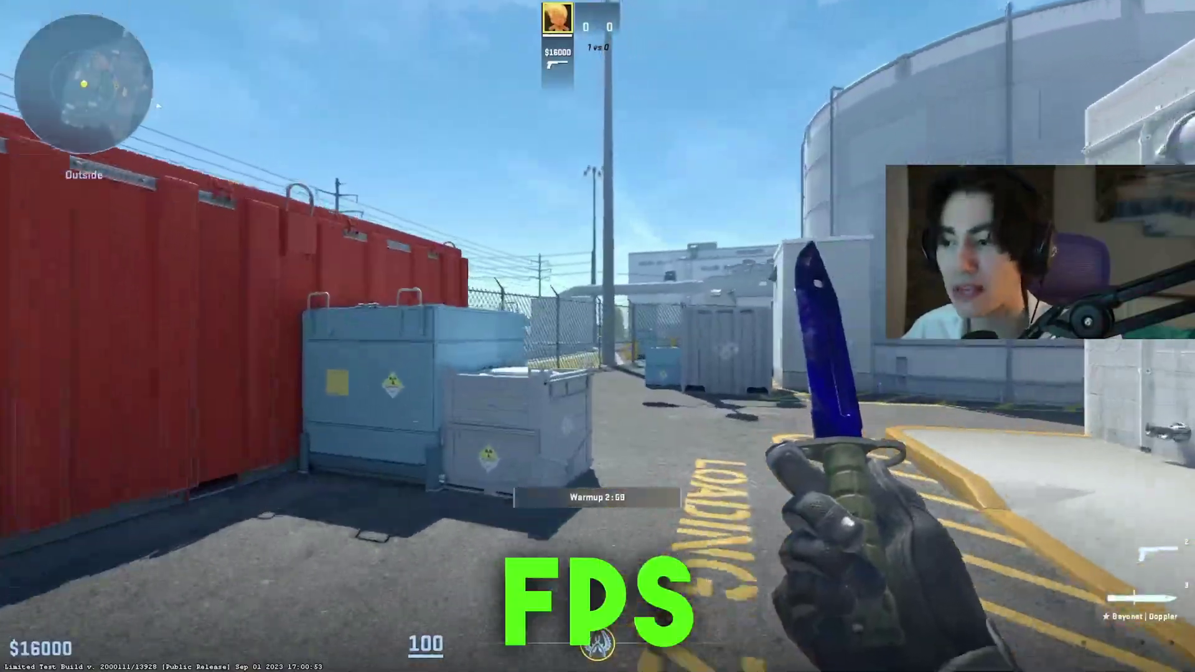
key(w)
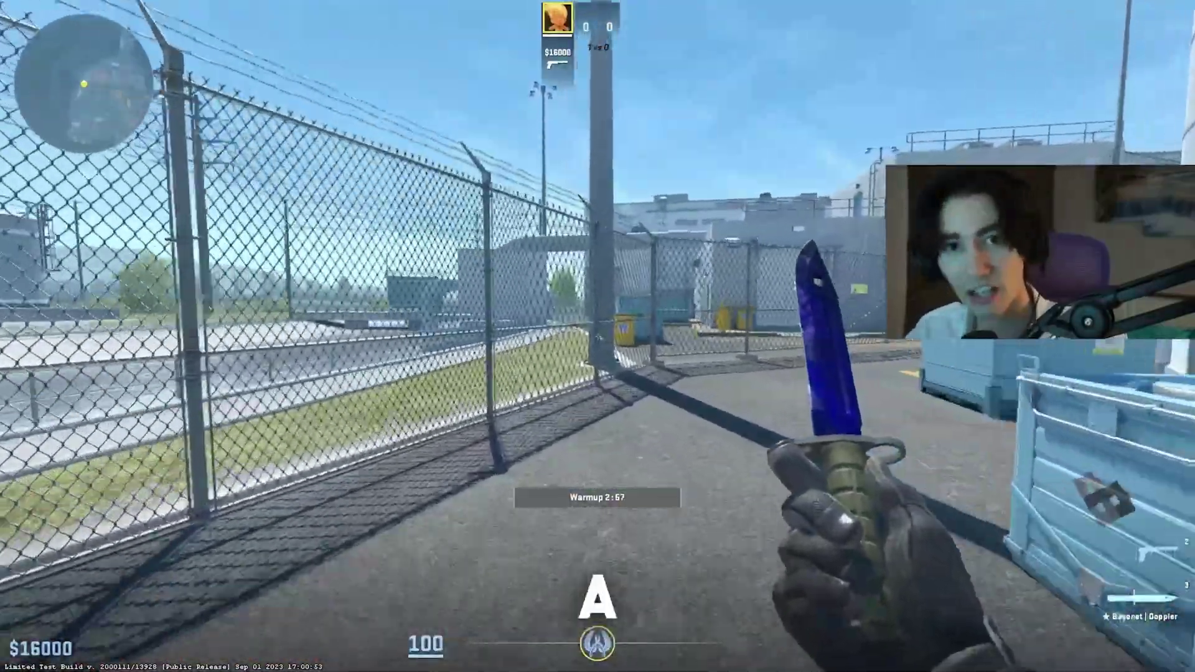
key(w)
key(2)
key(3)
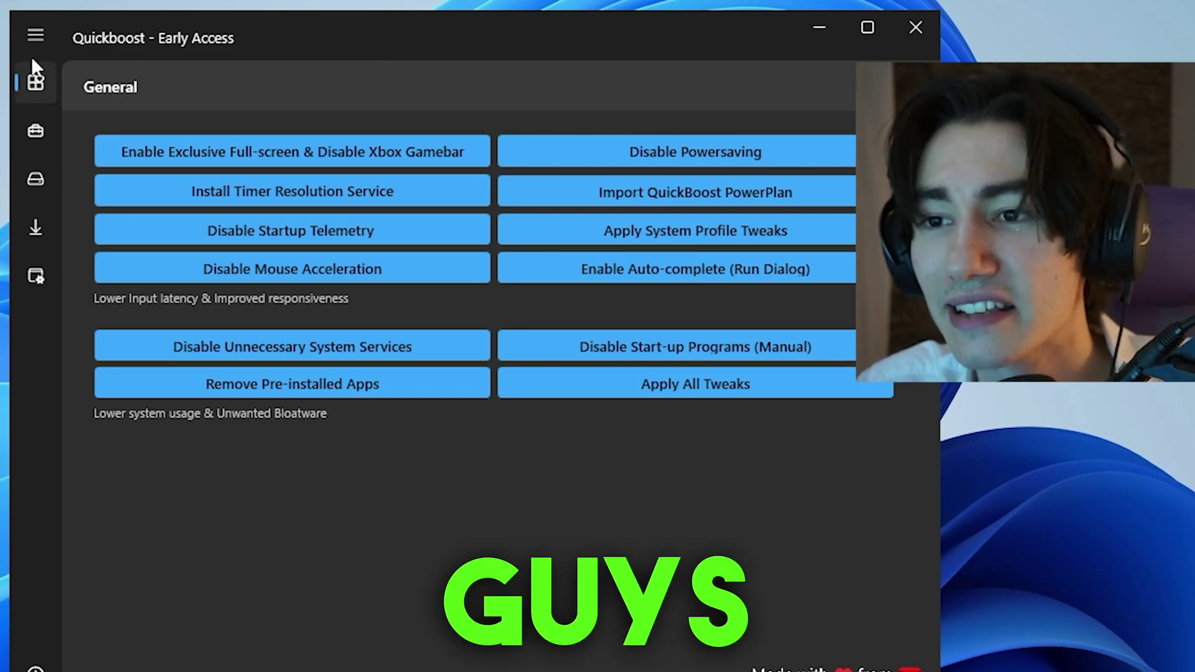
Enable exclusive full-screen and disable Xbox Game Bar, confirming the message.
click(36, 35)
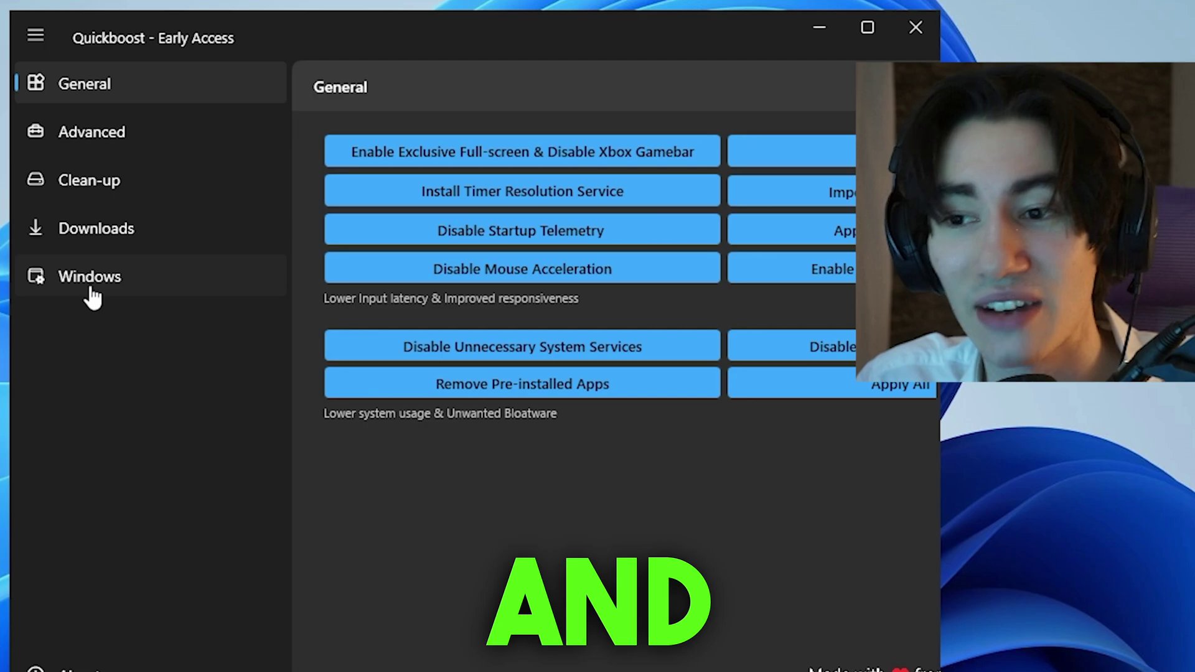
click(38, 48)
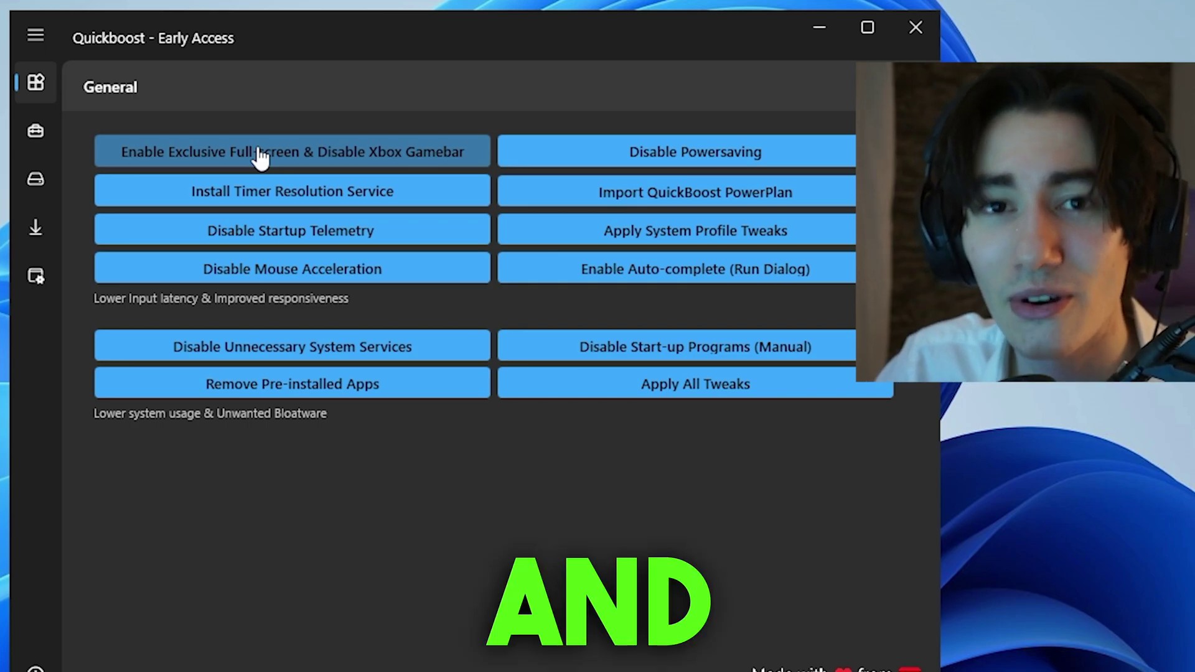
click(260, 158)
click(692, 446)
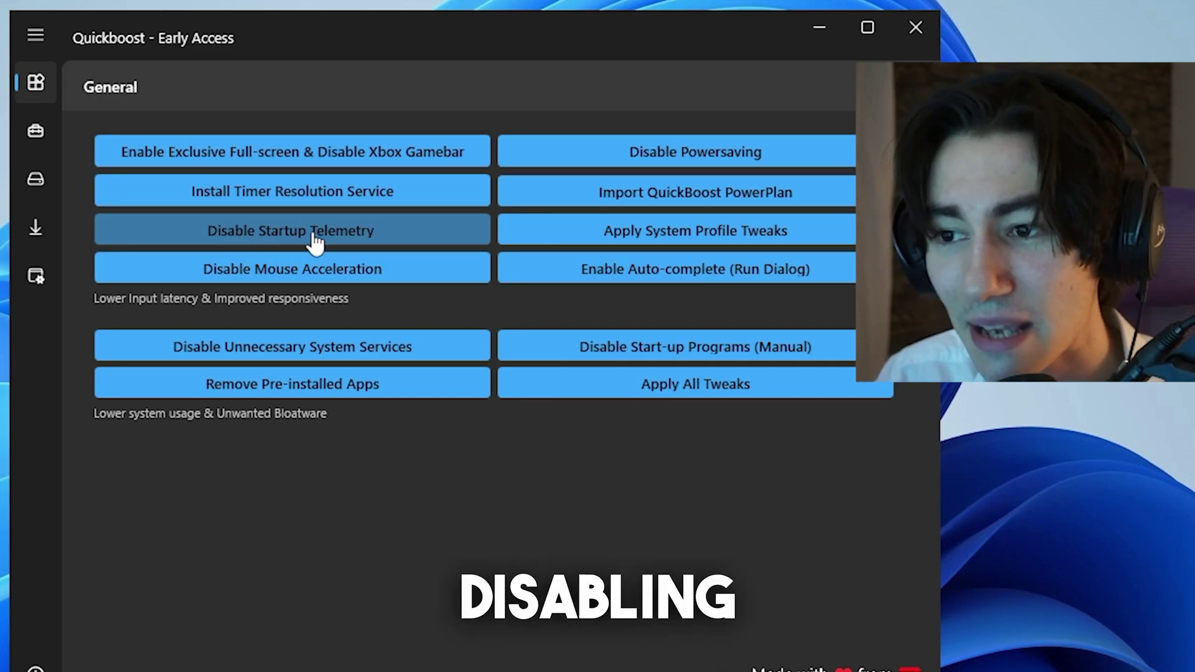
Disable startup telemetry and mouse acceleration, confirming each message.
click(283, 238)
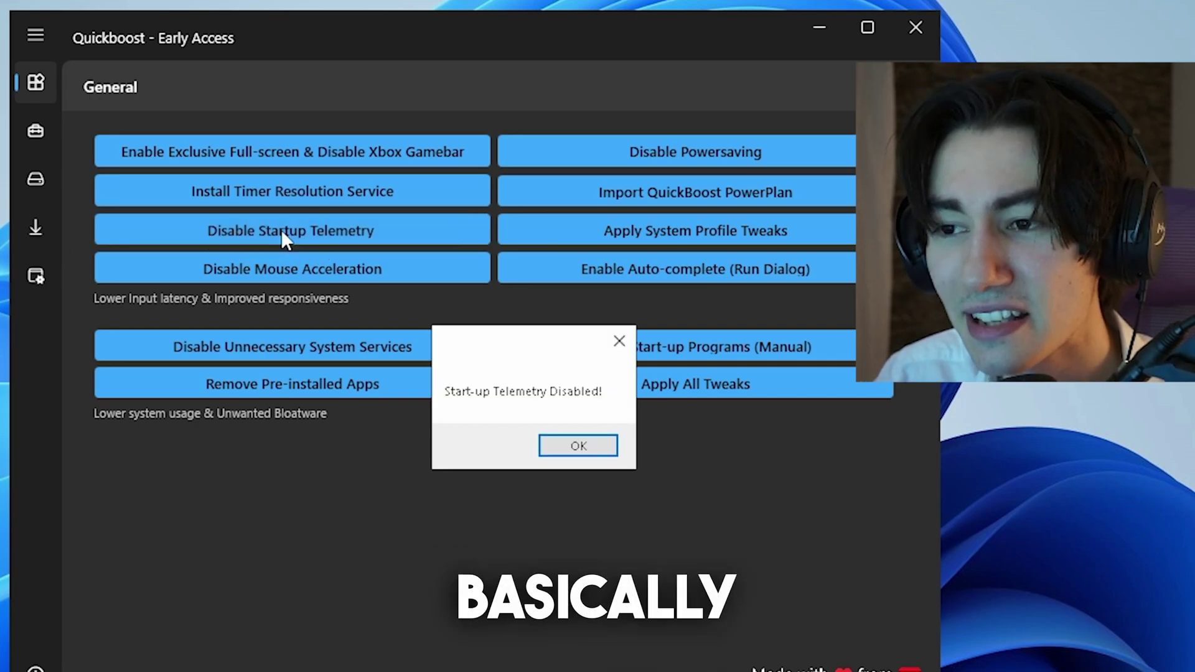
click(570, 454)
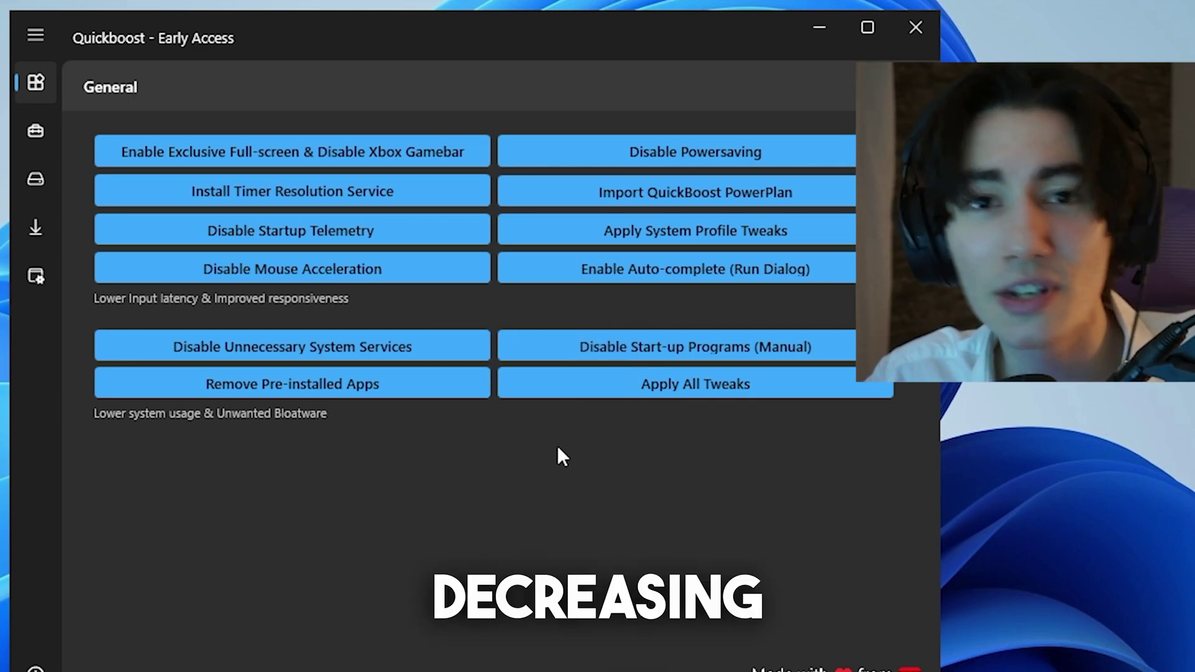
click(263, 277)
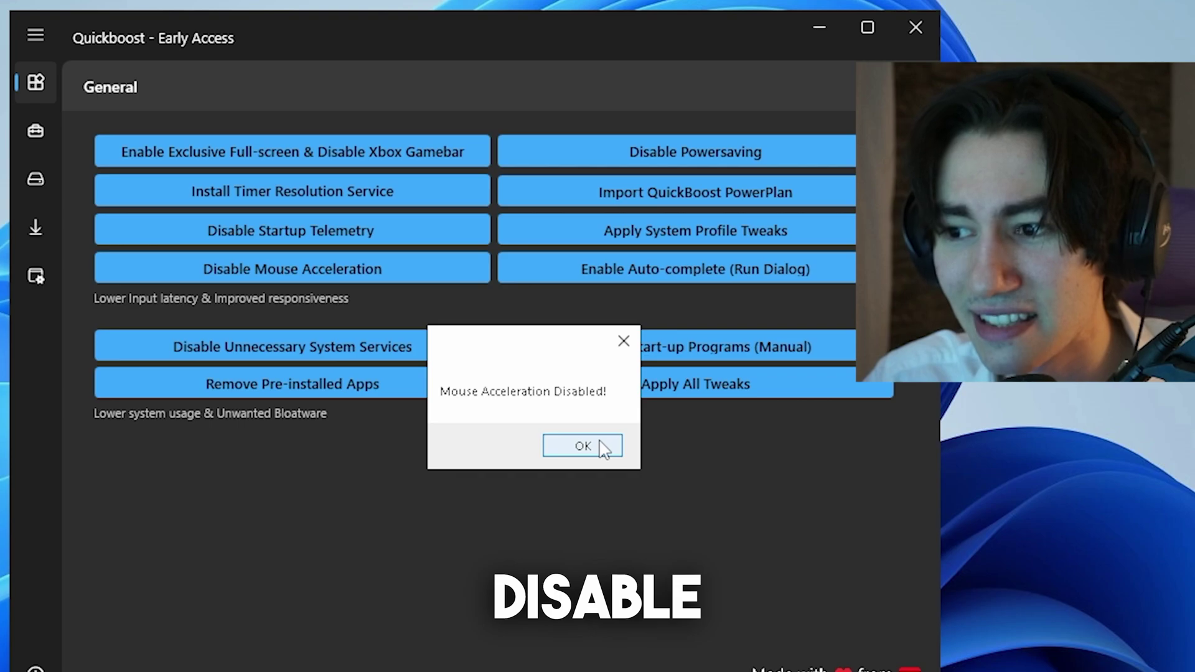
click(597, 447)
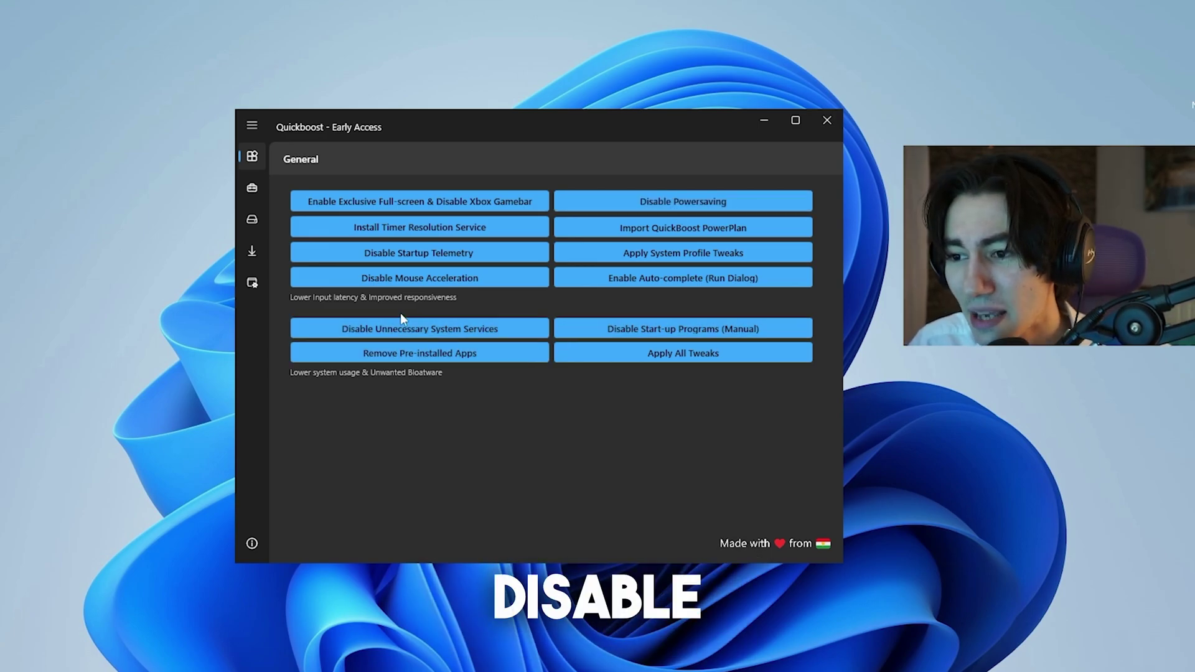
Disable unnecessary system services and remove the pre-installed Windows apps, confirming both messages.
click(423, 336)
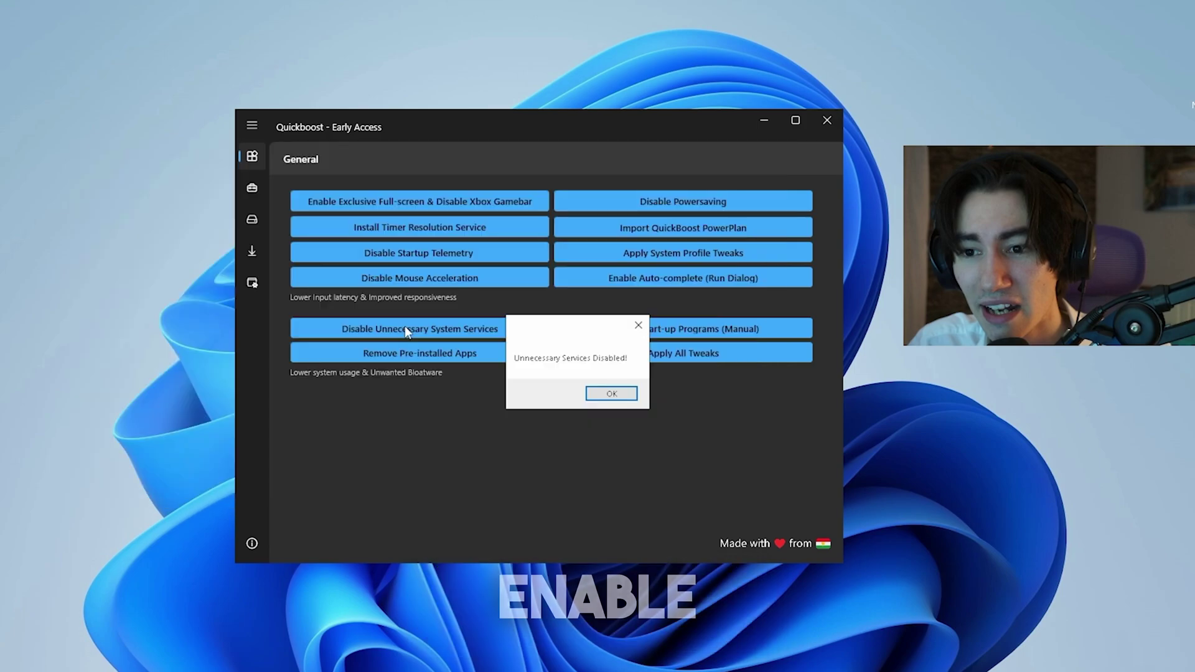
click(604, 395)
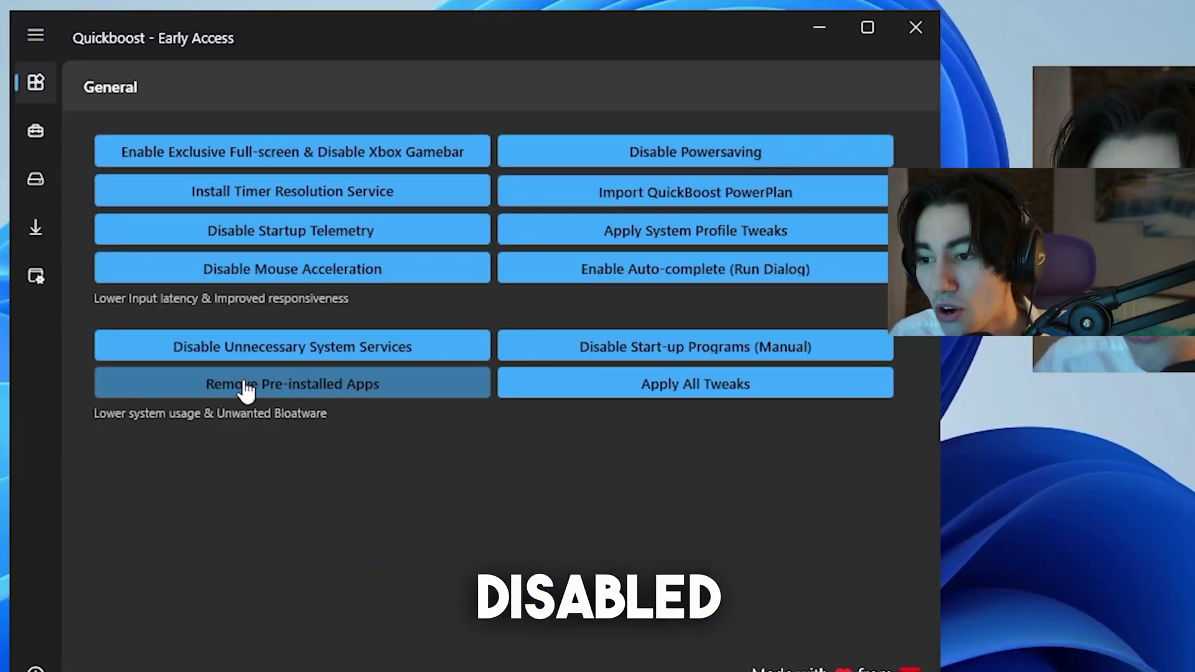
click(391, 353)
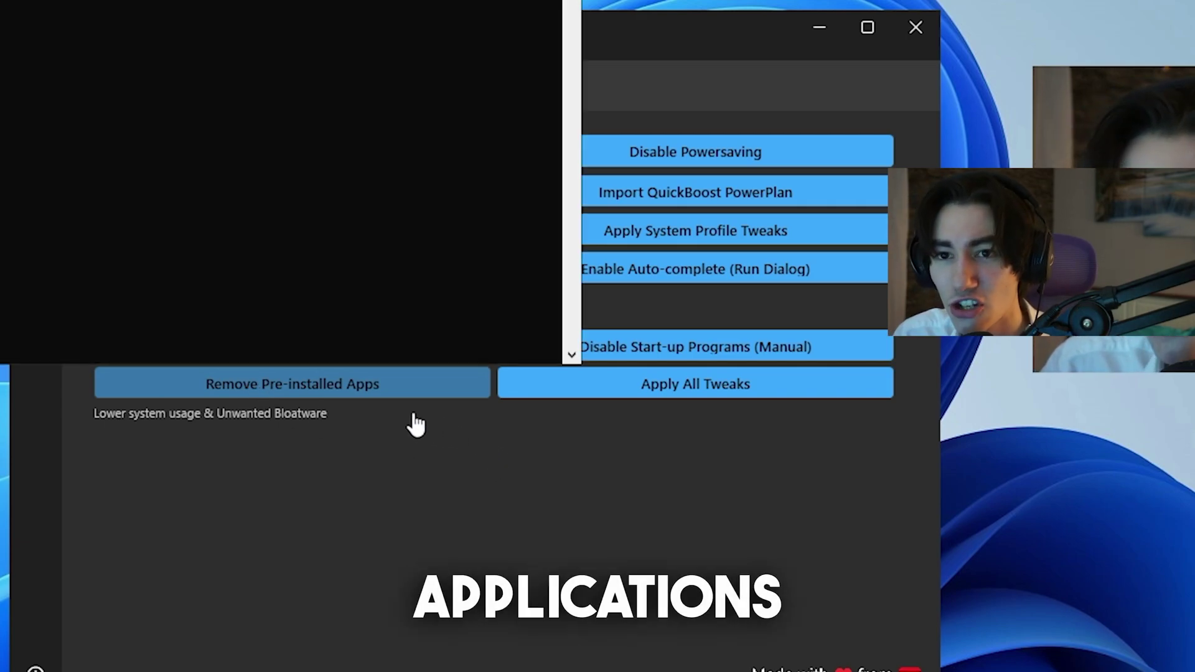
key(super)
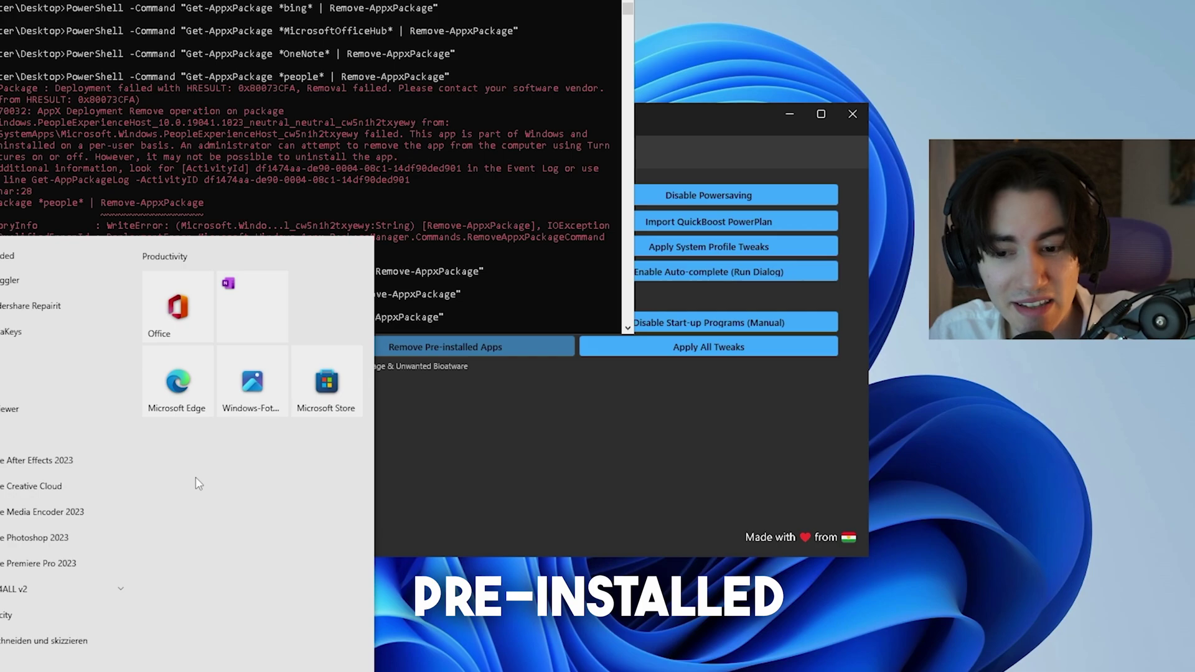
click(446, 213)
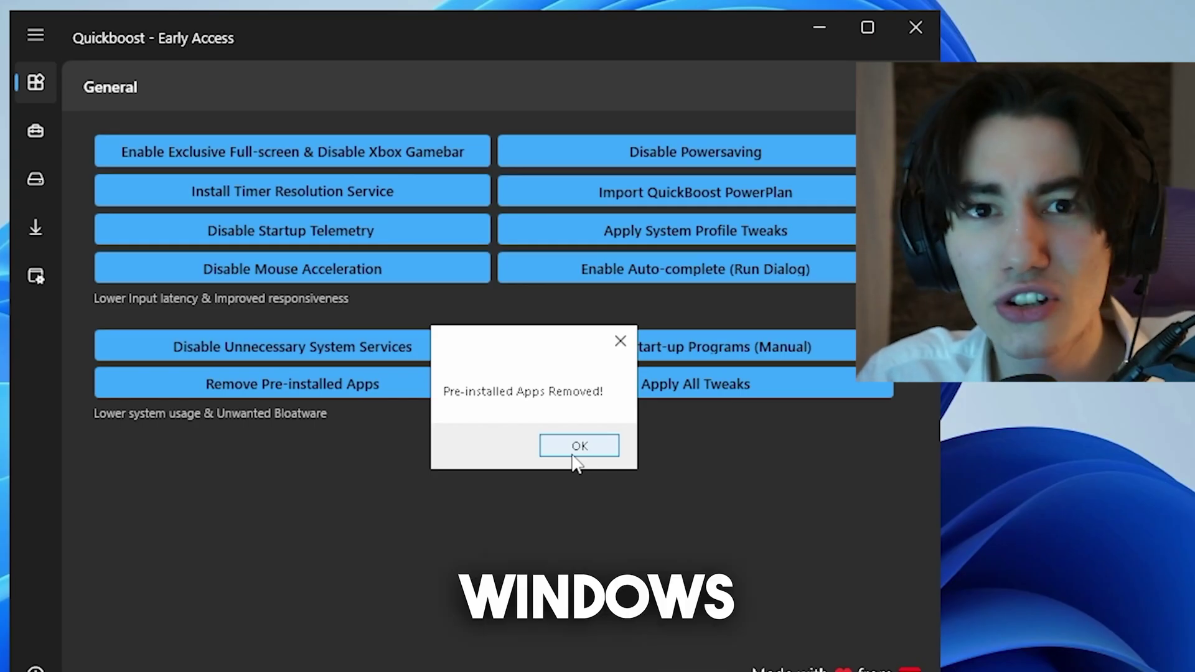
click(574, 459)
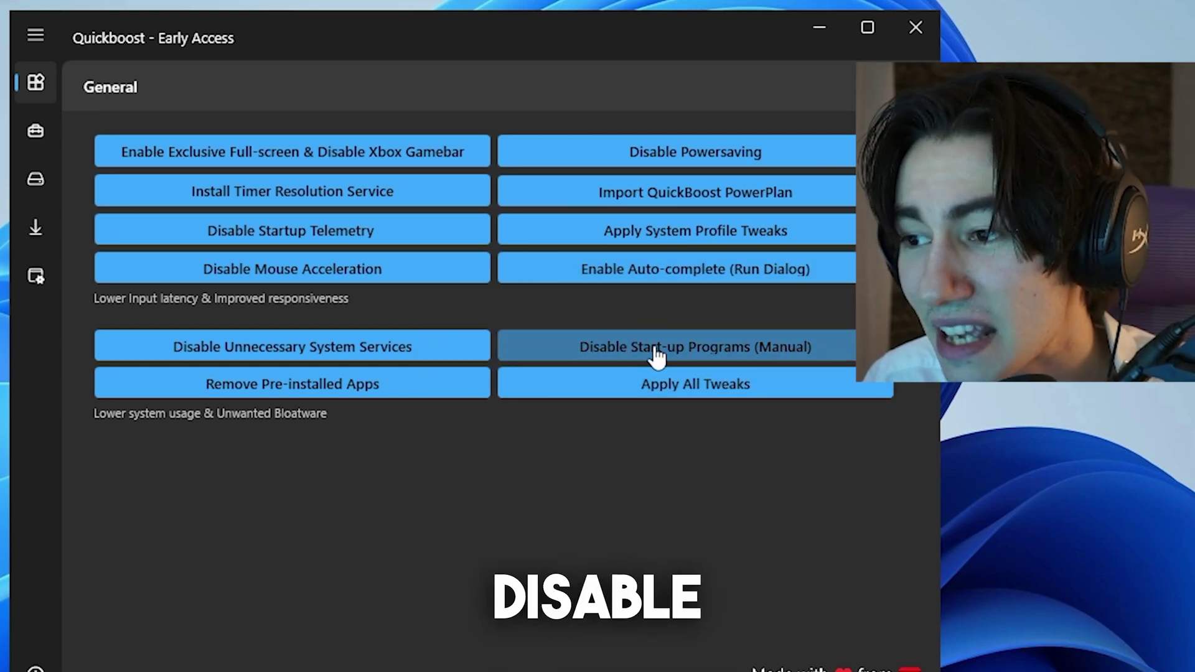
Disable SignalRgb on Task Manager's Startup list, then close Task Manager.
click(656, 358)
drag(296, 0, 406, 55)
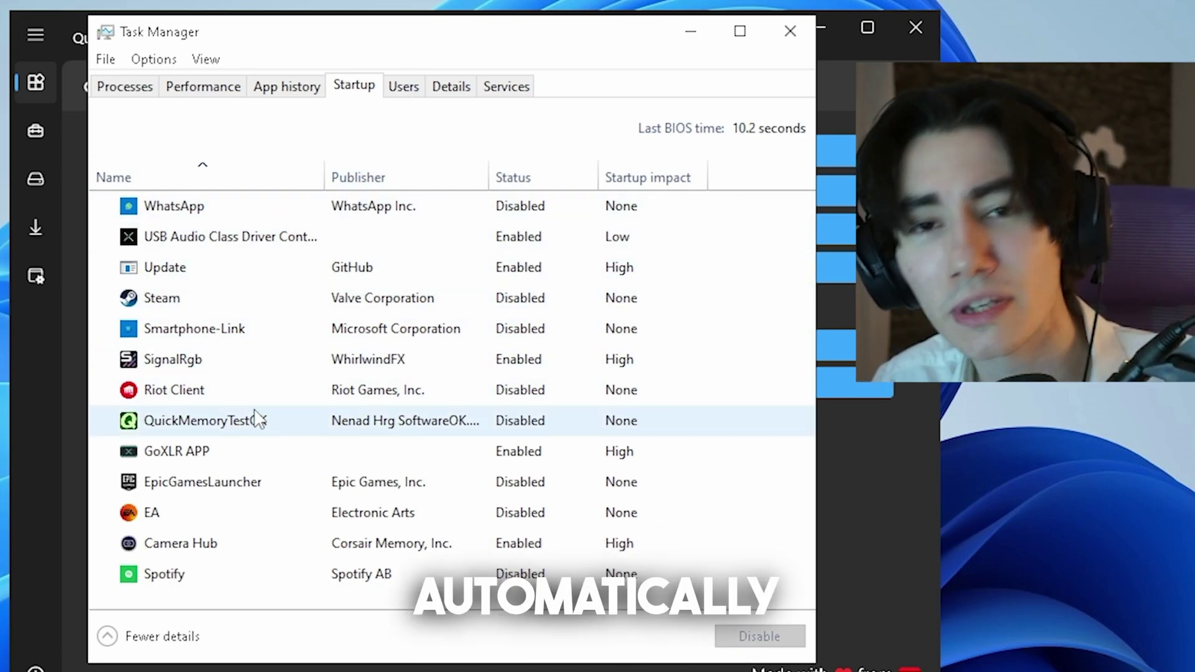
click(375, 359)
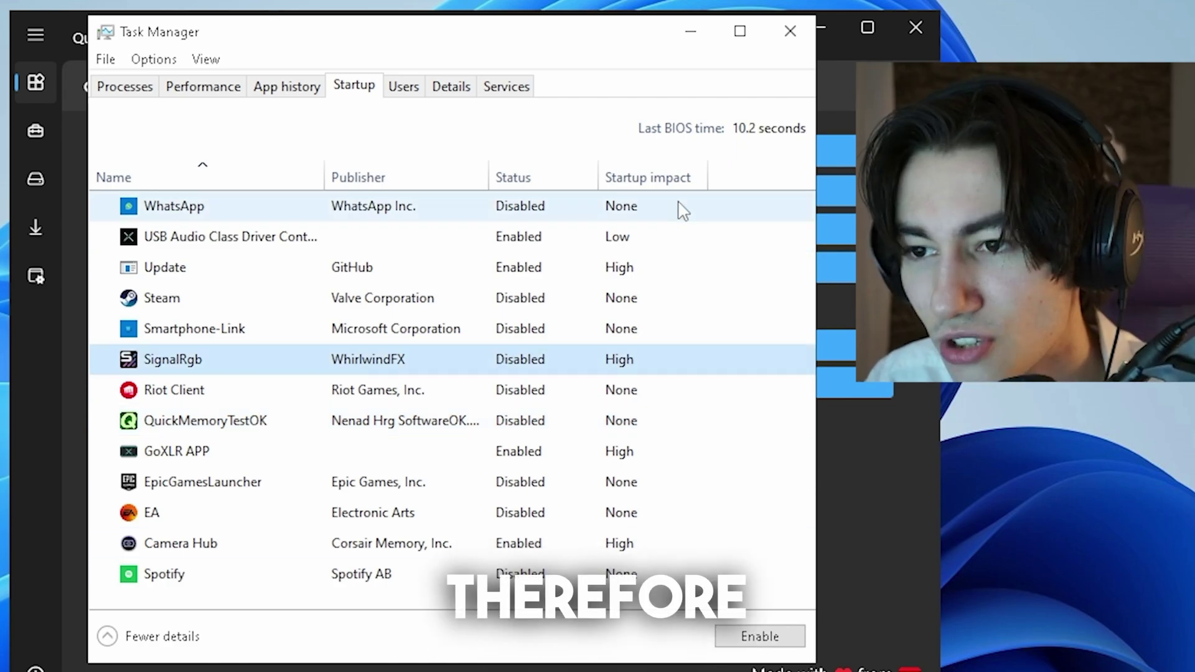
click(790, 31)
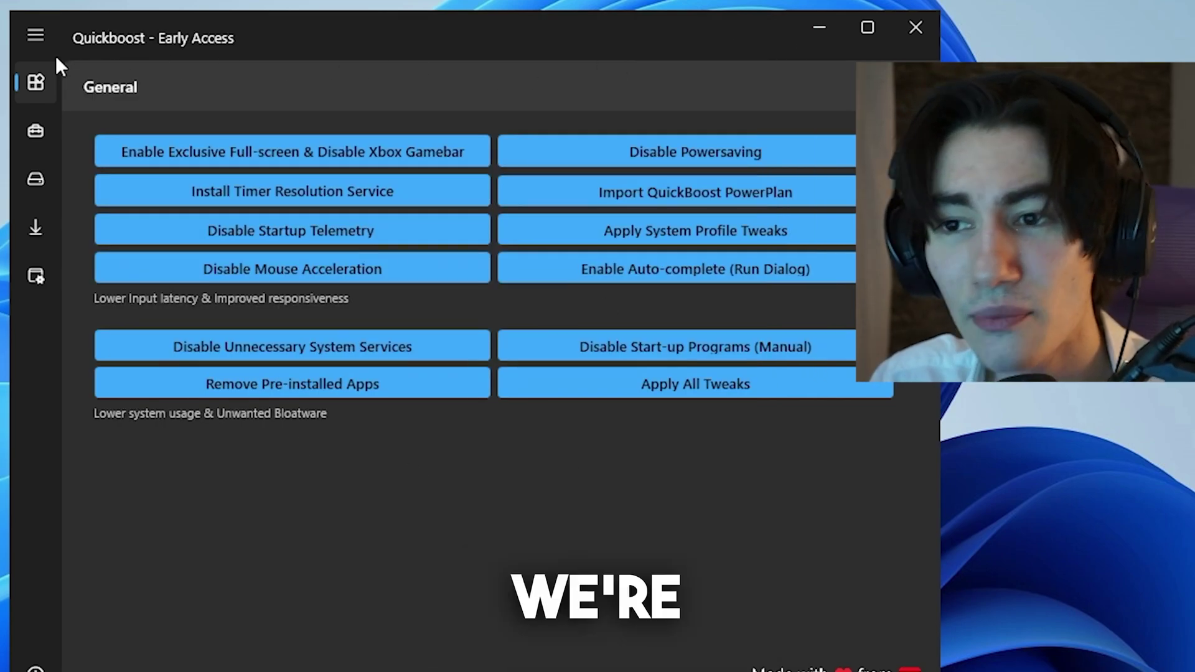
On the Advanced page, apply Memory Tweaks and HardwareDataQueueSize (Latency), confirming each.
click(35, 36)
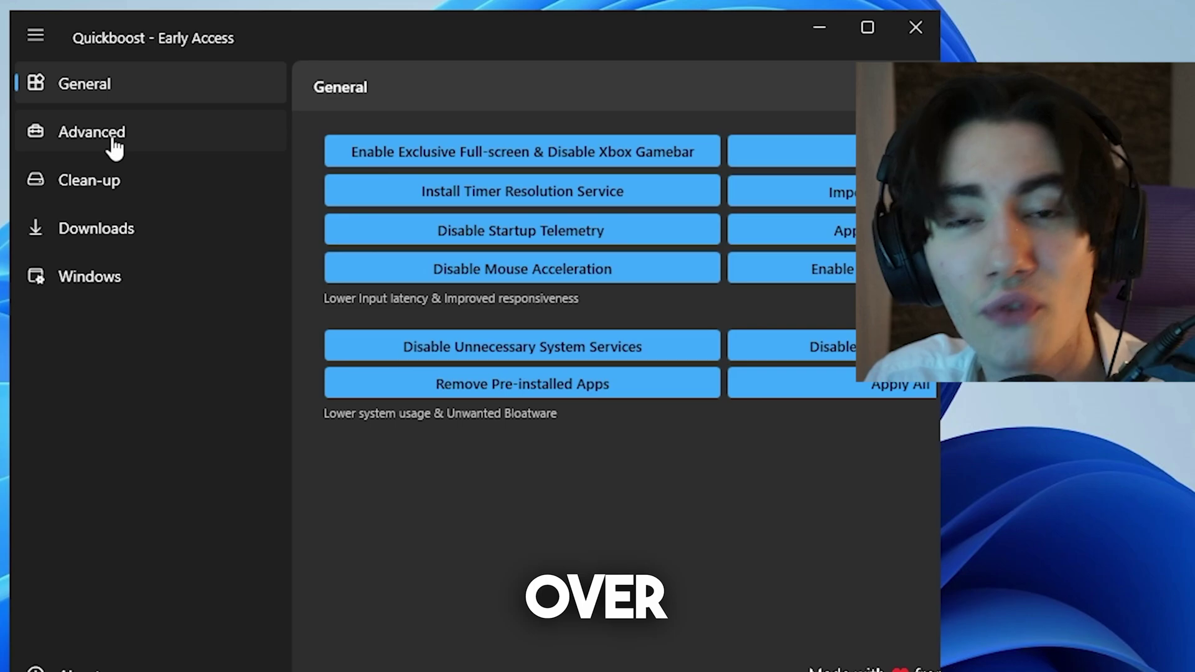
click(114, 142)
click(36, 35)
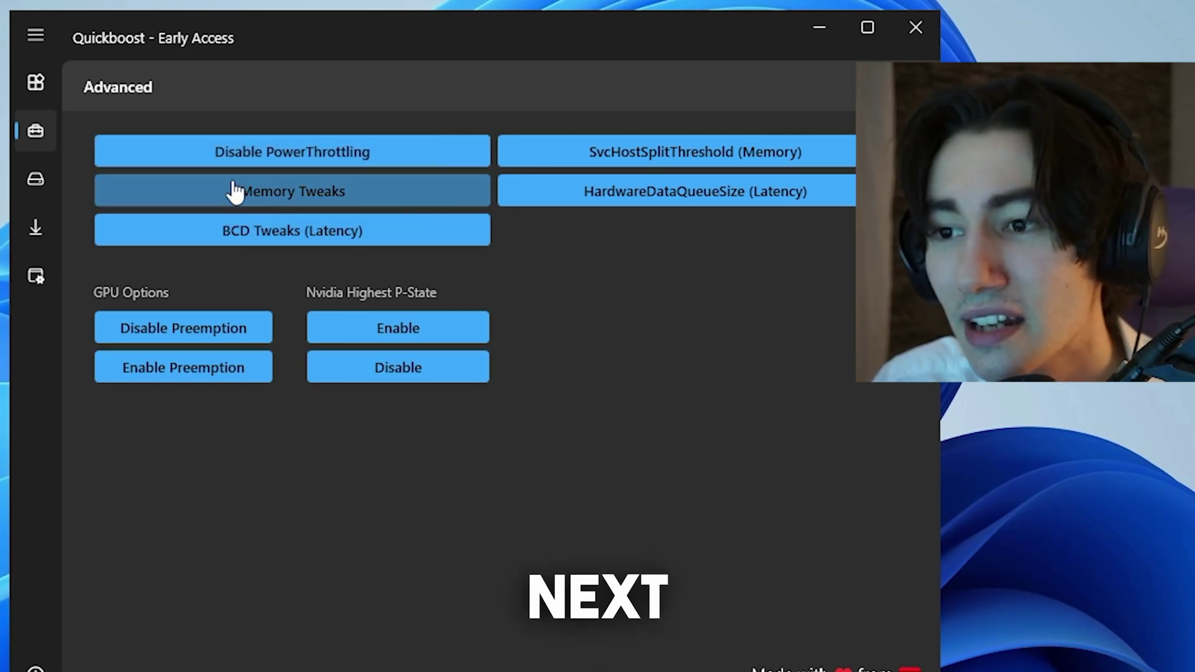
click(279, 198)
click(551, 448)
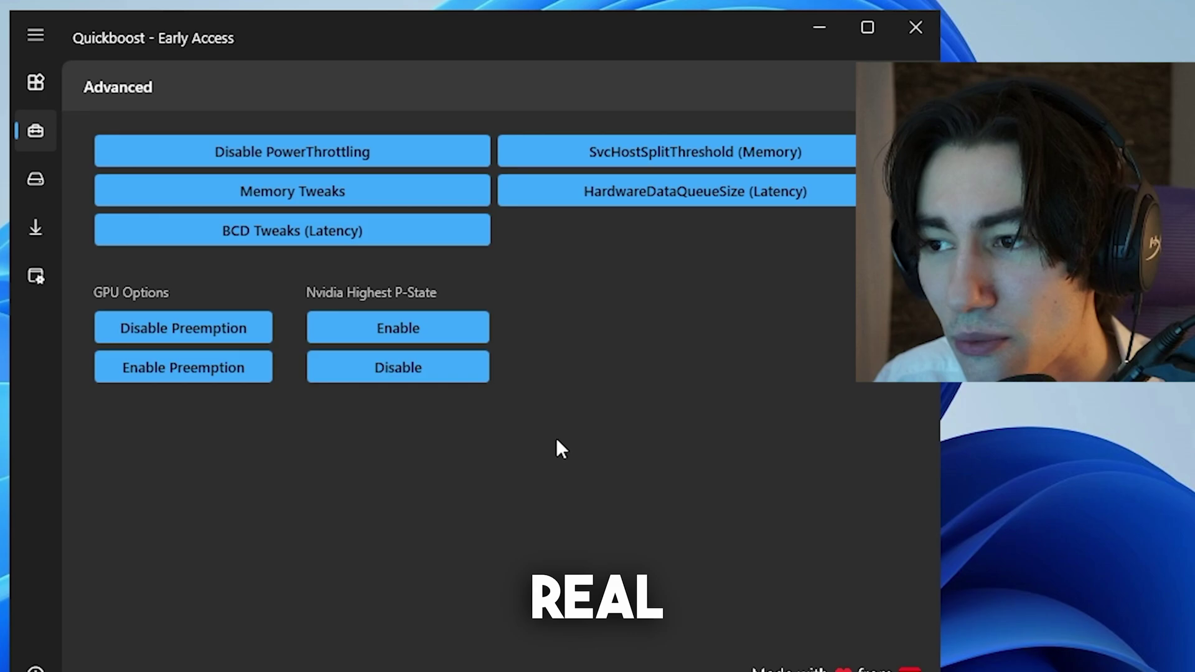
click(677, 212)
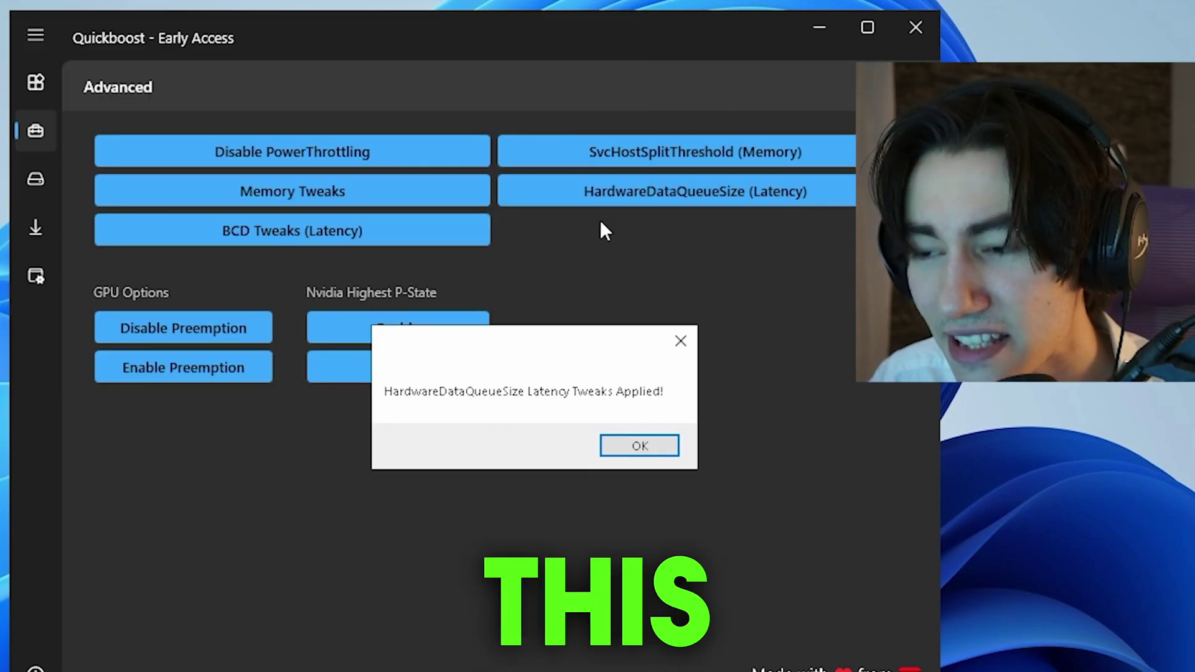
click(627, 456)
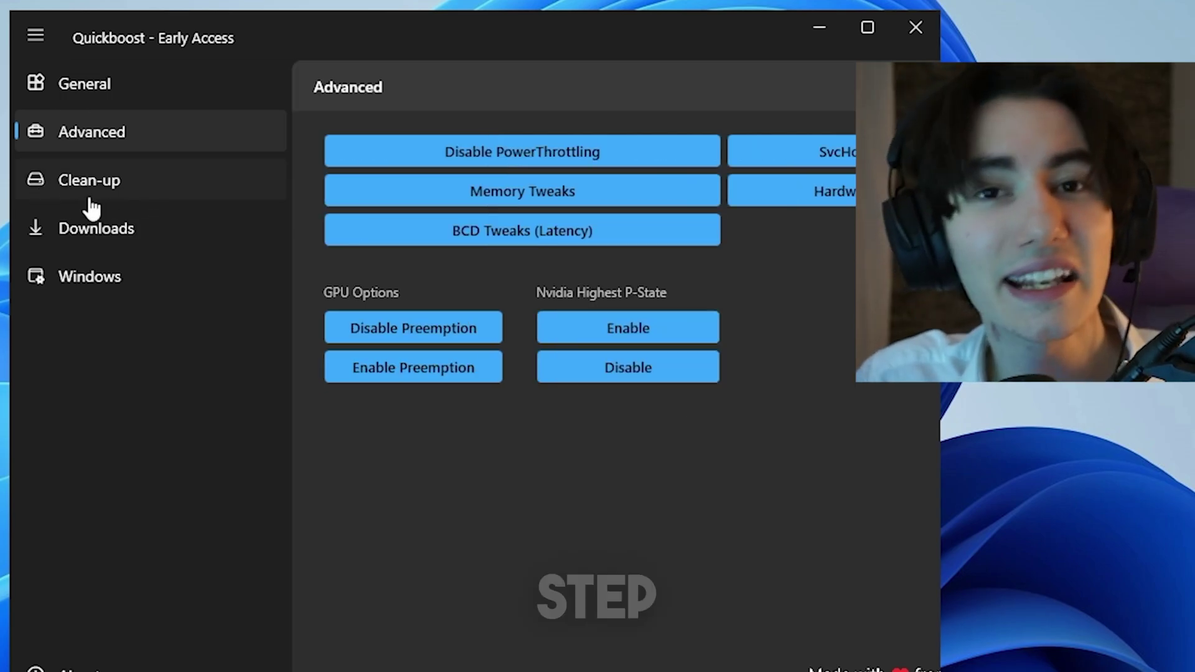
Go to the Clean-up page and run Clean Temporary Files.
click(93, 197)
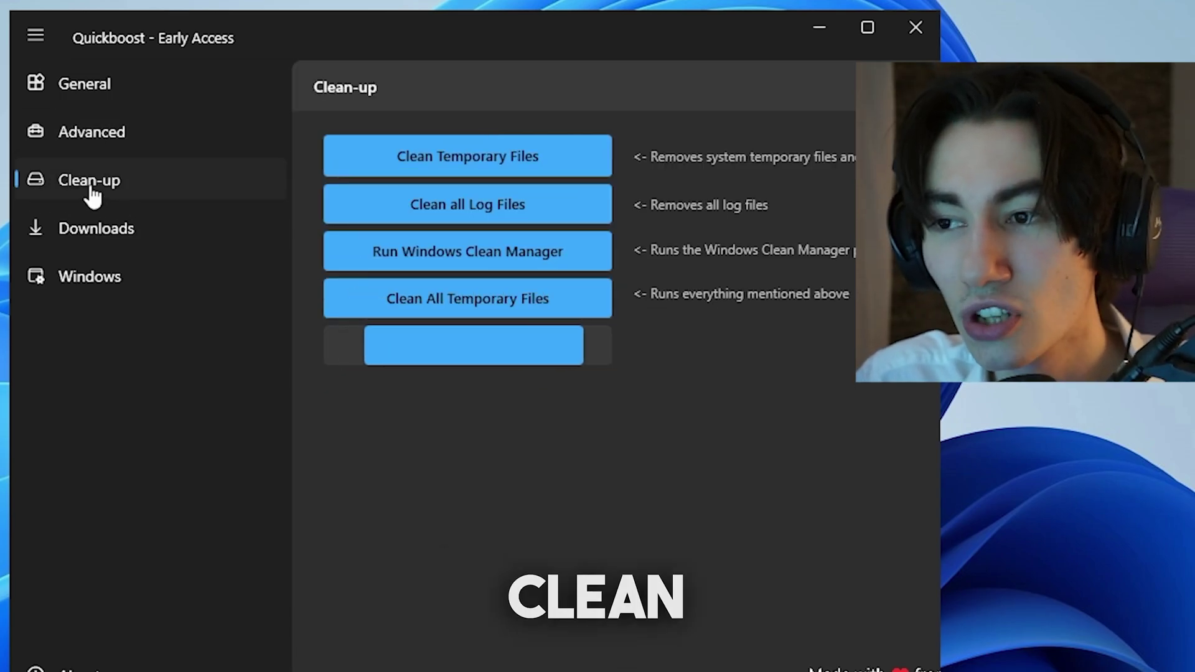
click(36, 35)
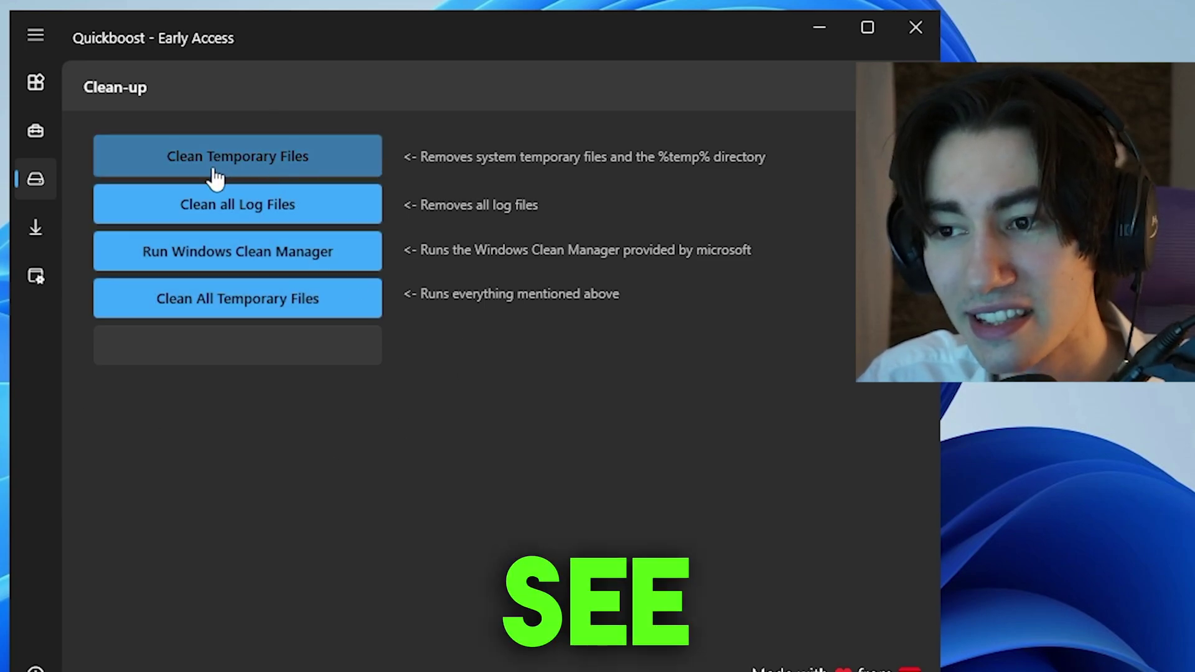
click(259, 167)
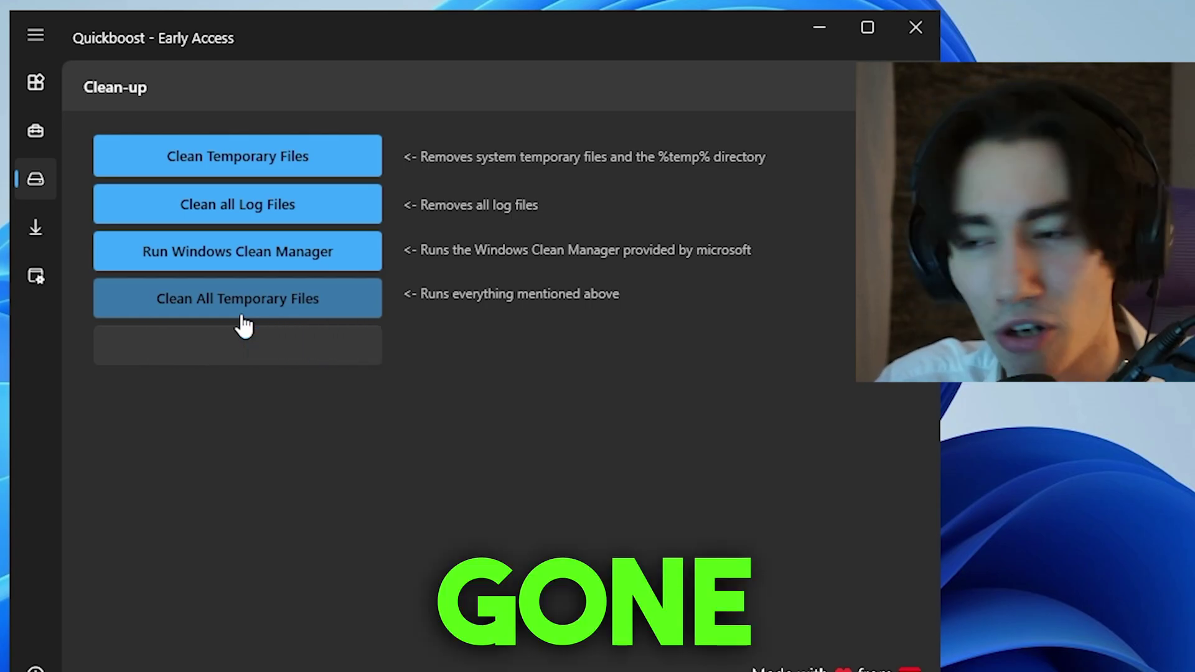
On the Windows page, disable notifications and clipboard history, confirming each message.
click(62, 277)
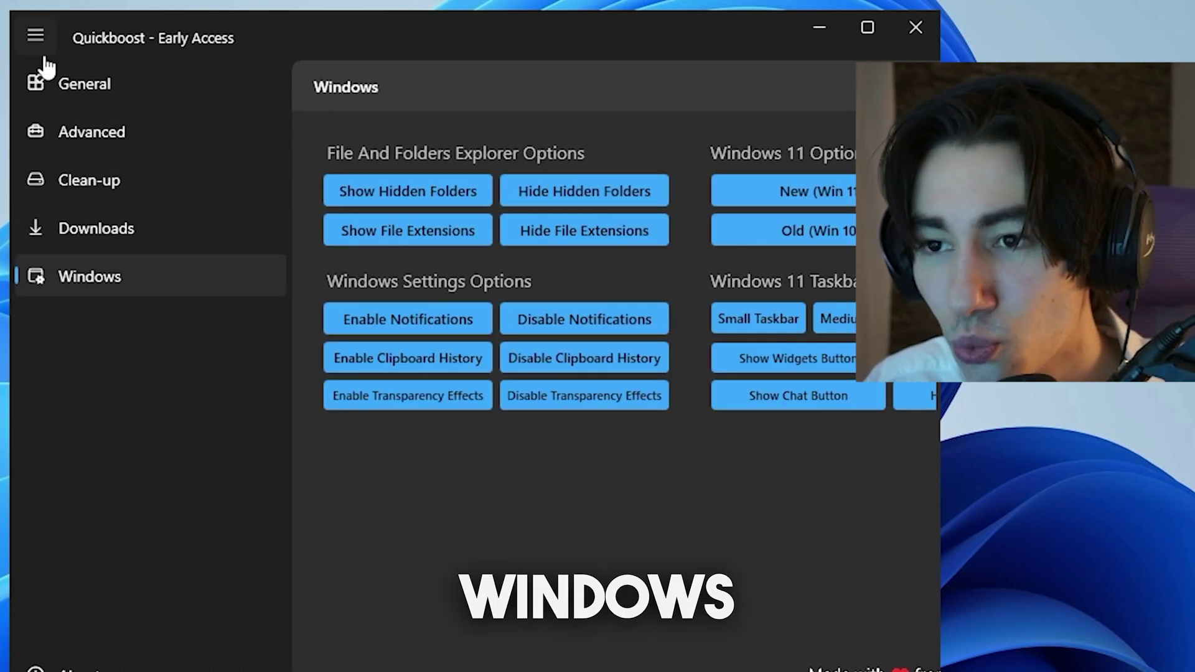
click(37, 43)
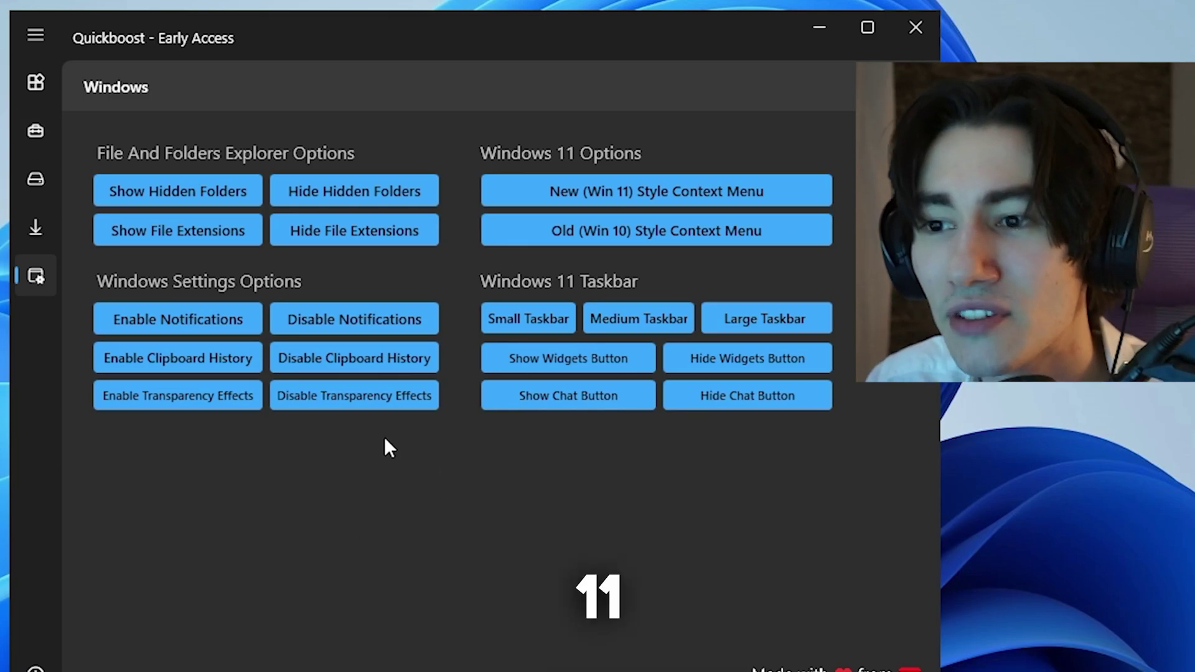
click(316, 329)
click(577, 446)
click(363, 364)
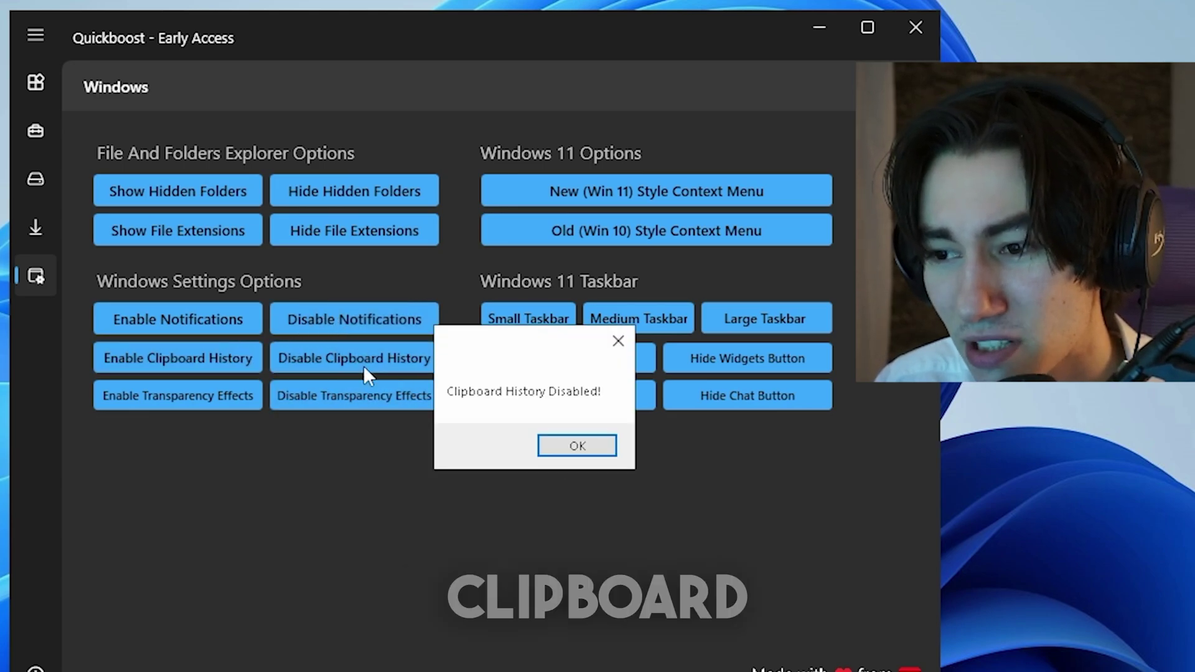
click(577, 446)
Disable transparency effects, check the Start menu, then close Quickboost.
click(373, 398)
click(568, 458)
key(super)
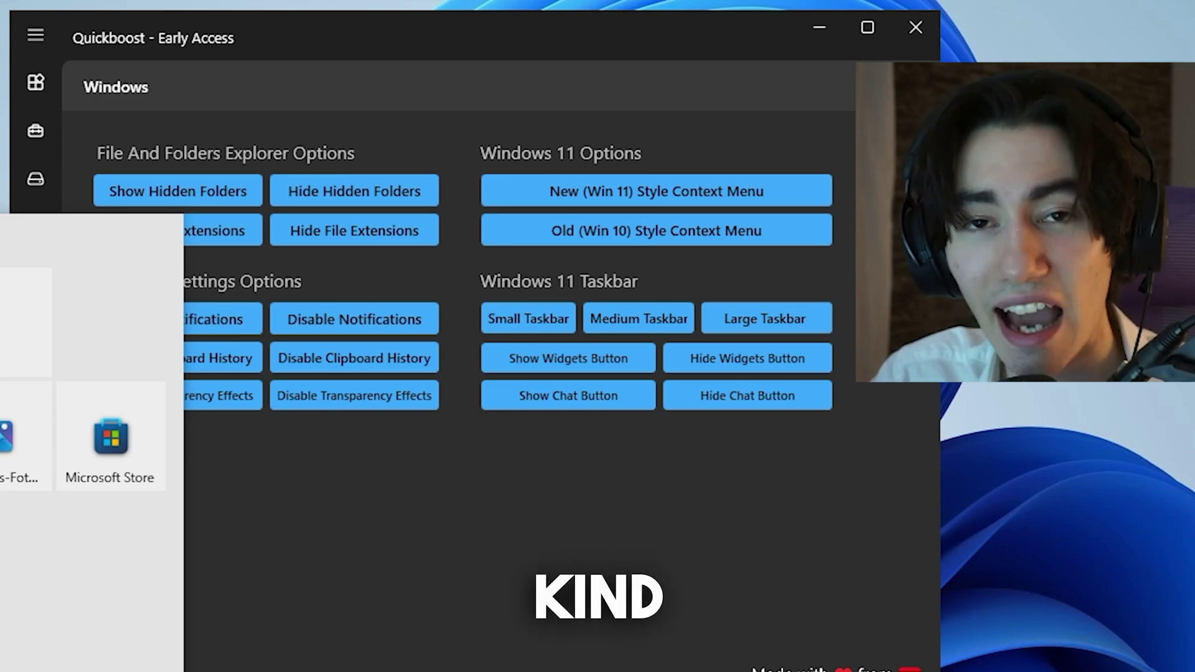
click(521, 589)
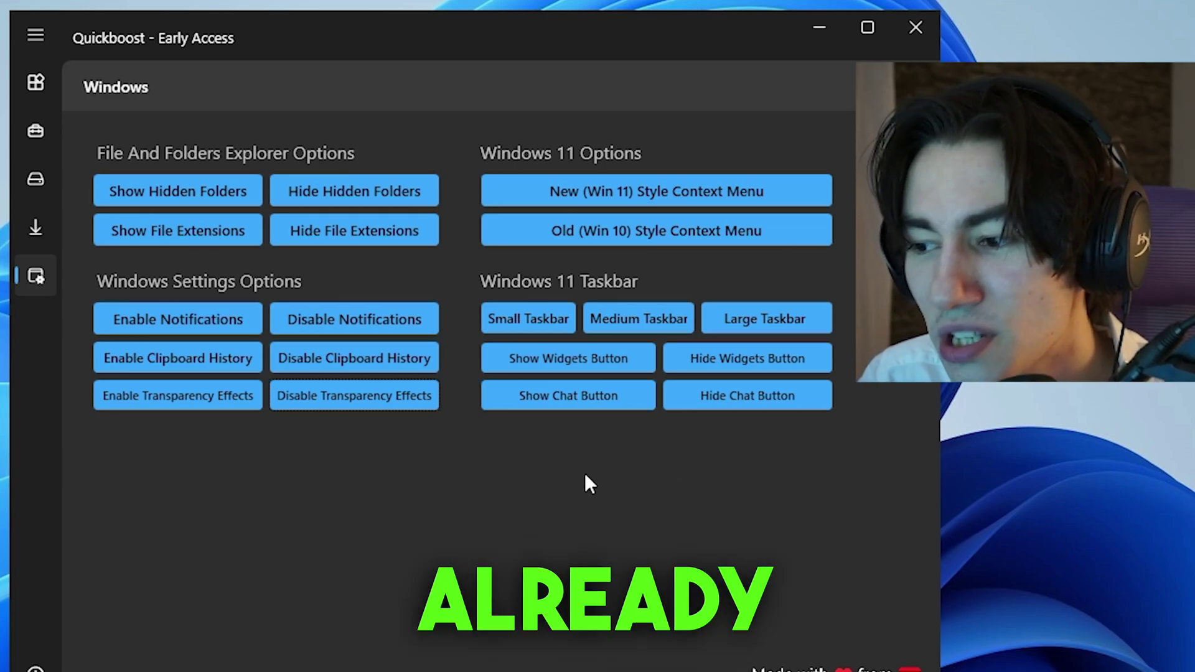
click(916, 28)
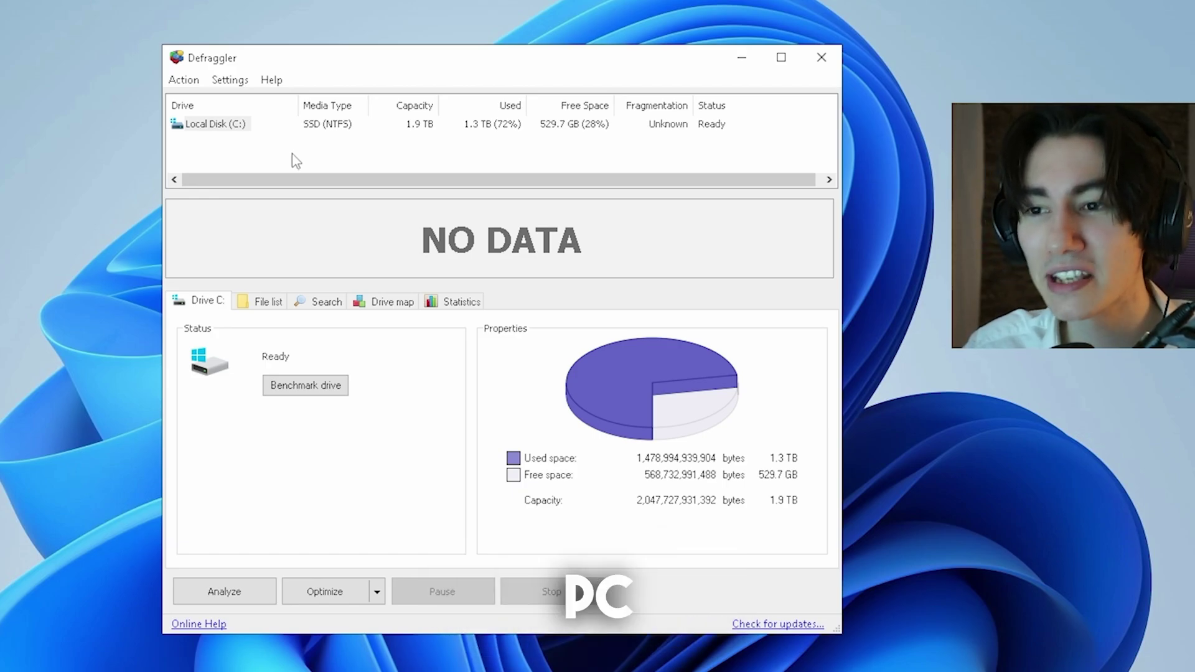
Select Local Disk (C:) and view the Optimize dropdown without choosing a mode.
click(241, 127)
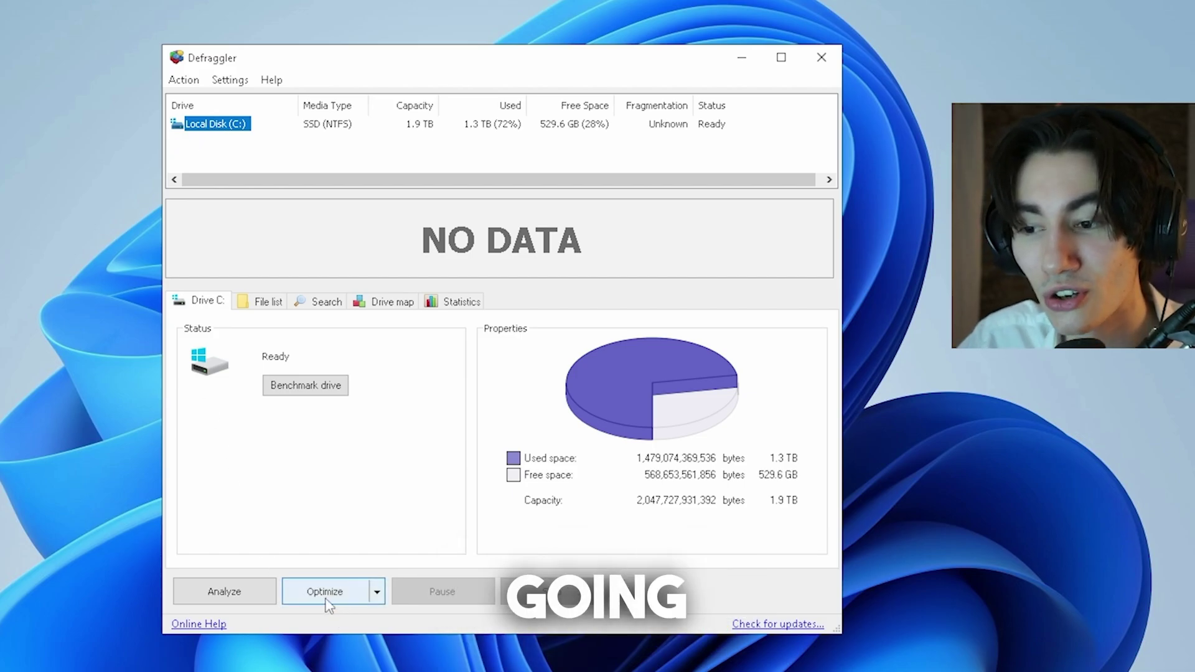
click(377, 596)
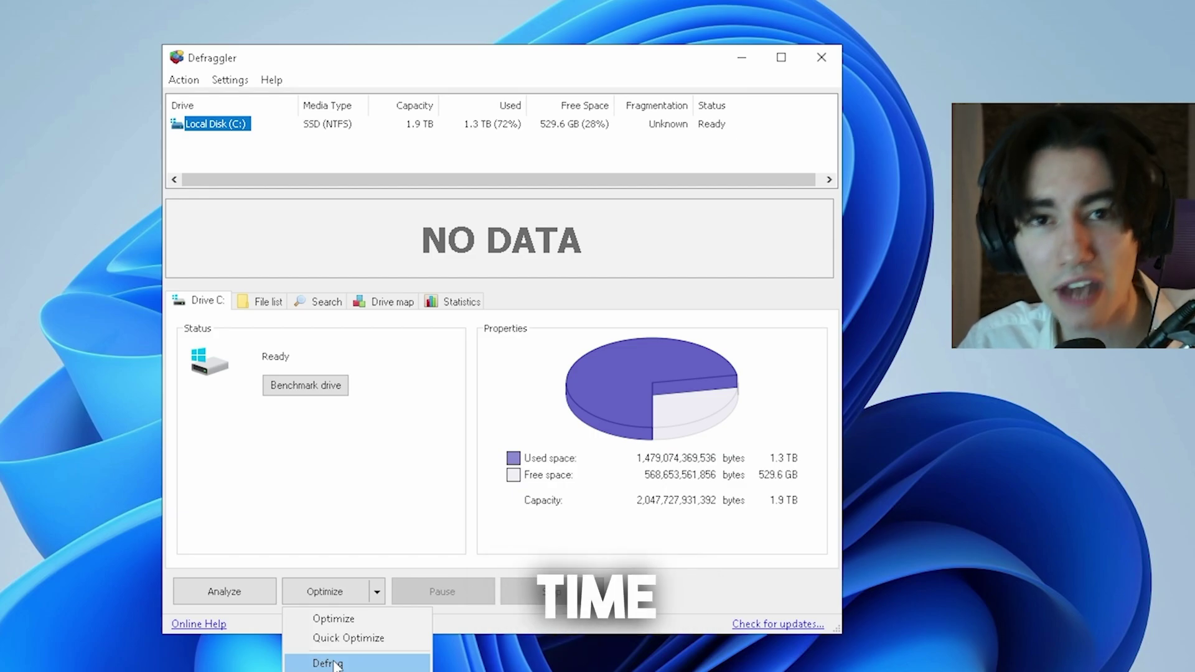
click(405, 527)
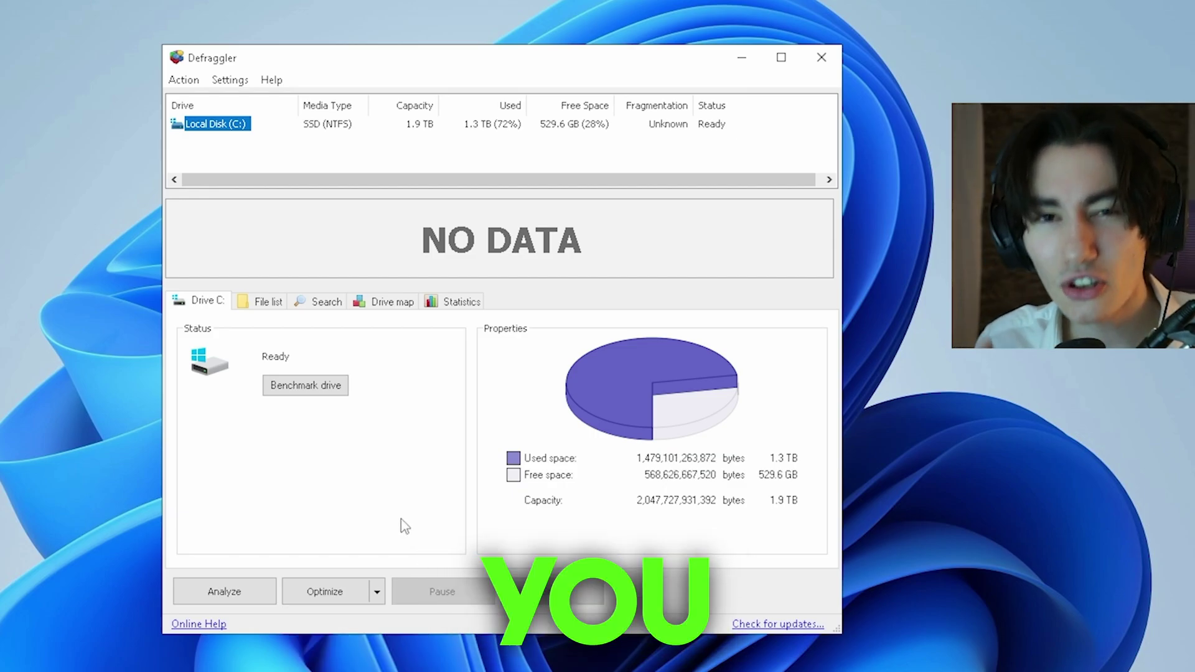